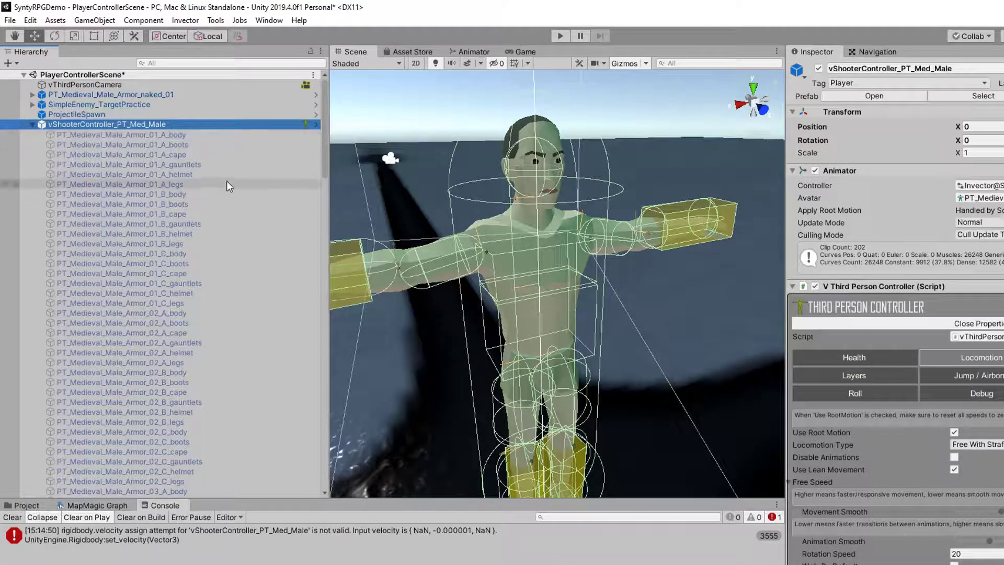
Step: Look through the armour part meshes listed under vShooterController_PT_Med_Male and the character's component list
click(170, 135)
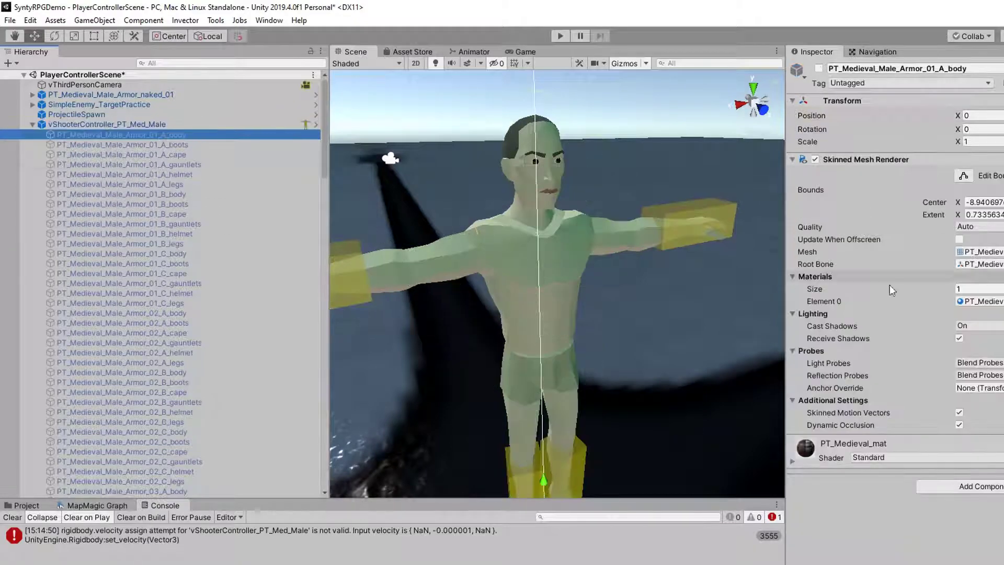
scroll(194, 236, down, 10)
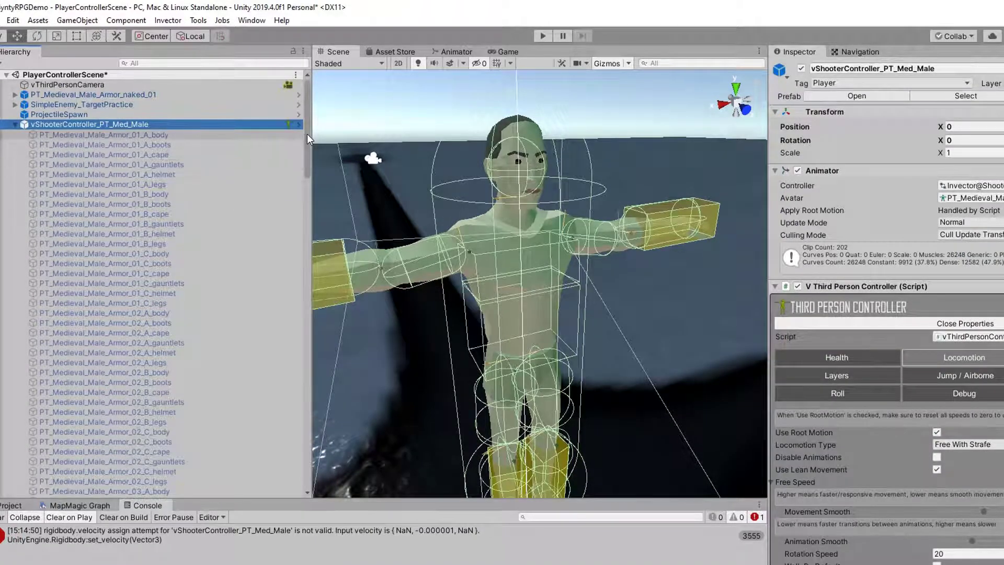
drag(306, 134, 300, 414)
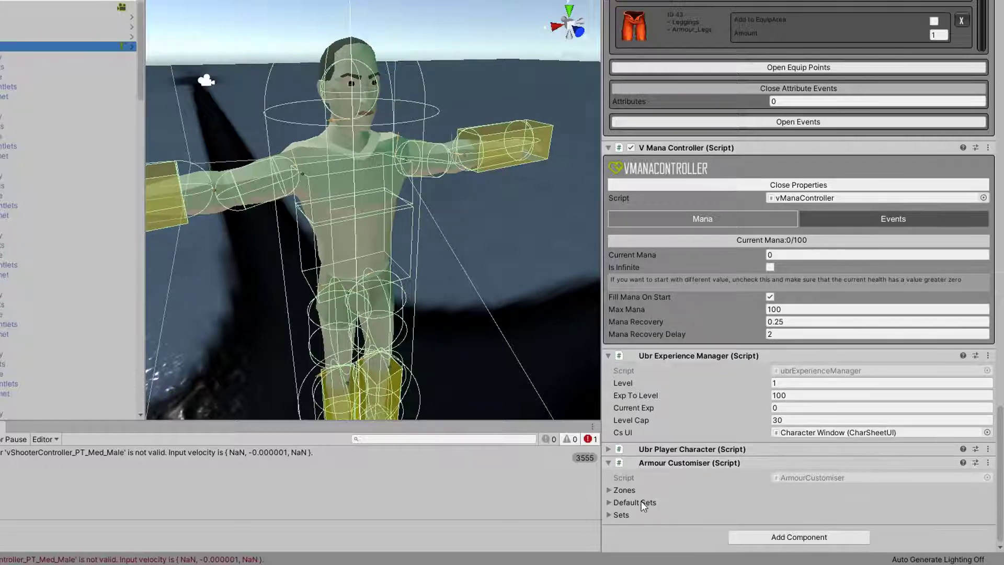
Step: Examine the Body zone in the Armour Customiser, including its Current Set and New Set entries
click(609, 490)
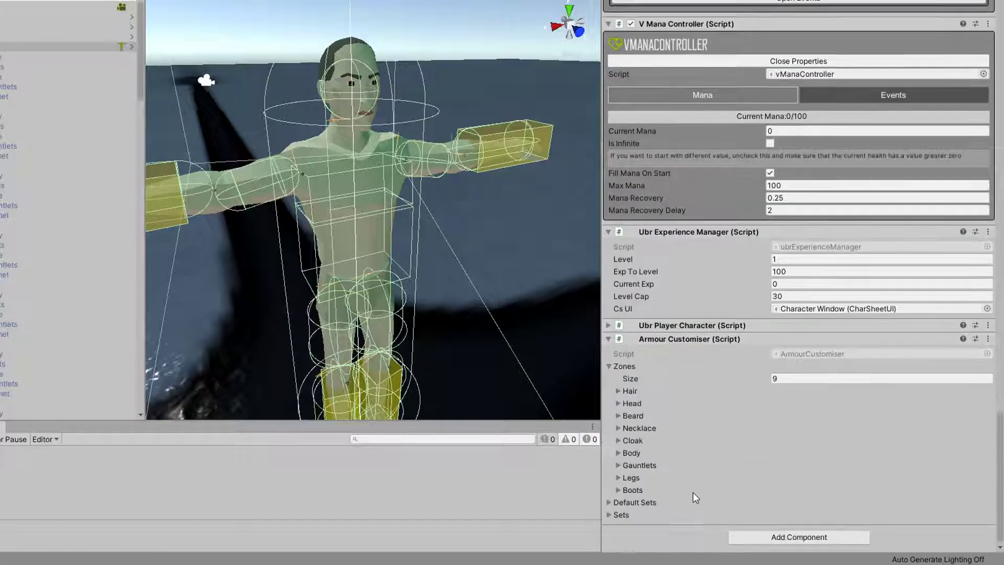
scroll(691, 490, down, 4)
click(618, 453)
scroll(725, 456, down, 3)
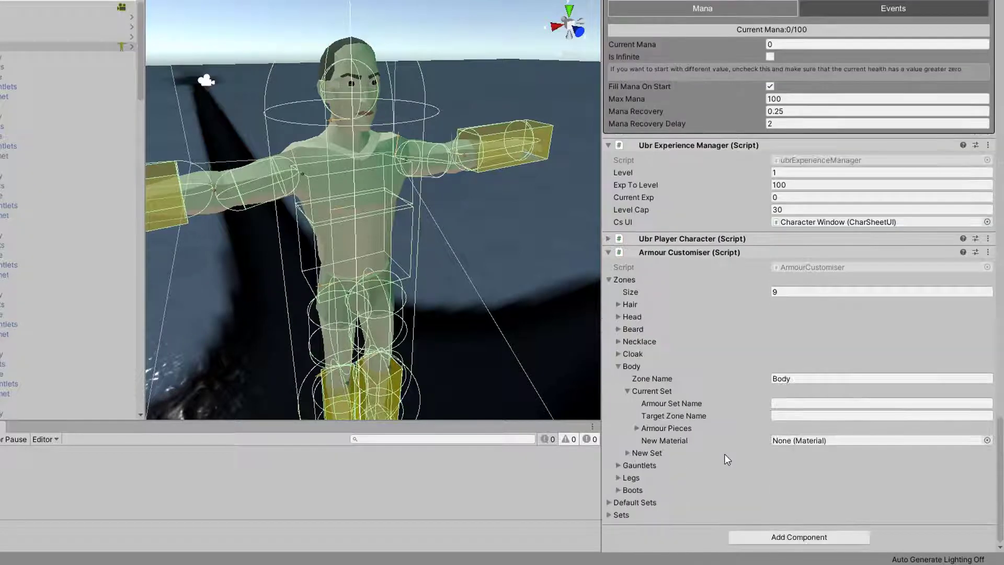
click(626, 392)
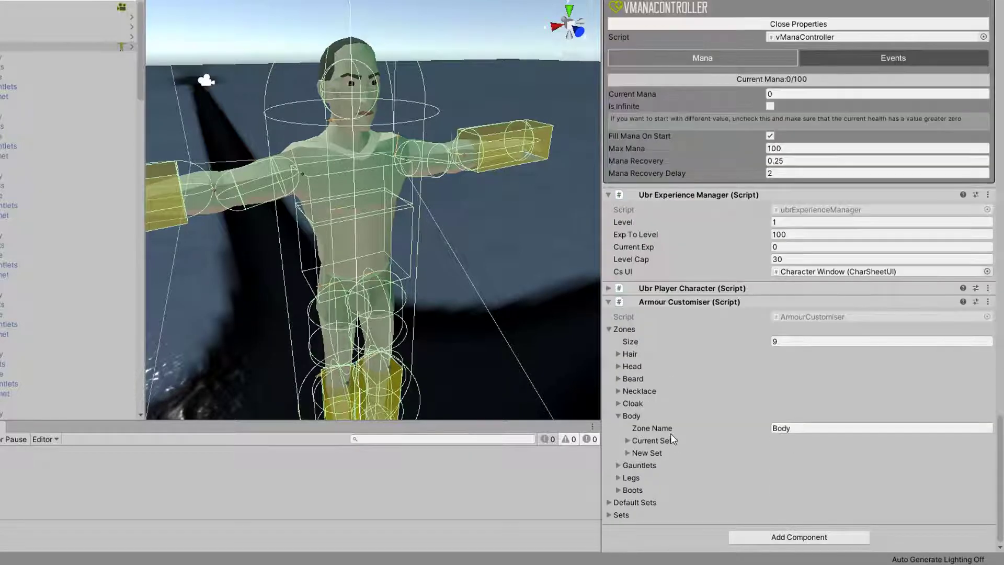
click(628, 440)
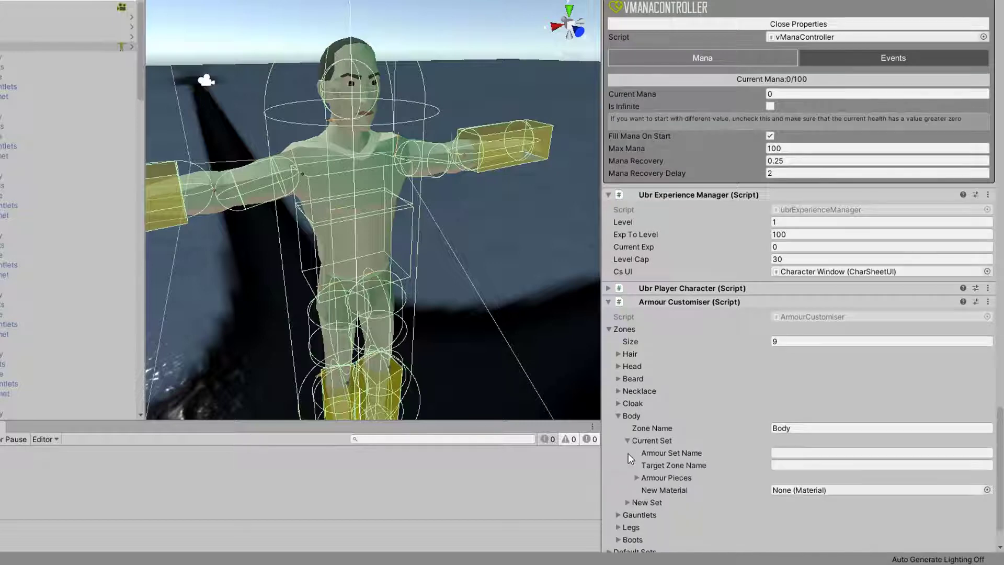
click(627, 503)
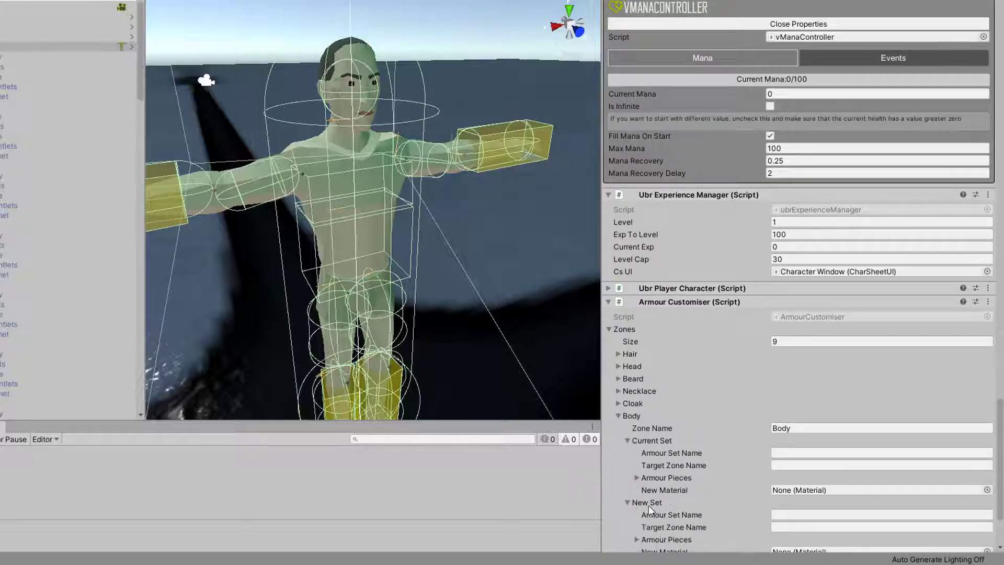
click(627, 441)
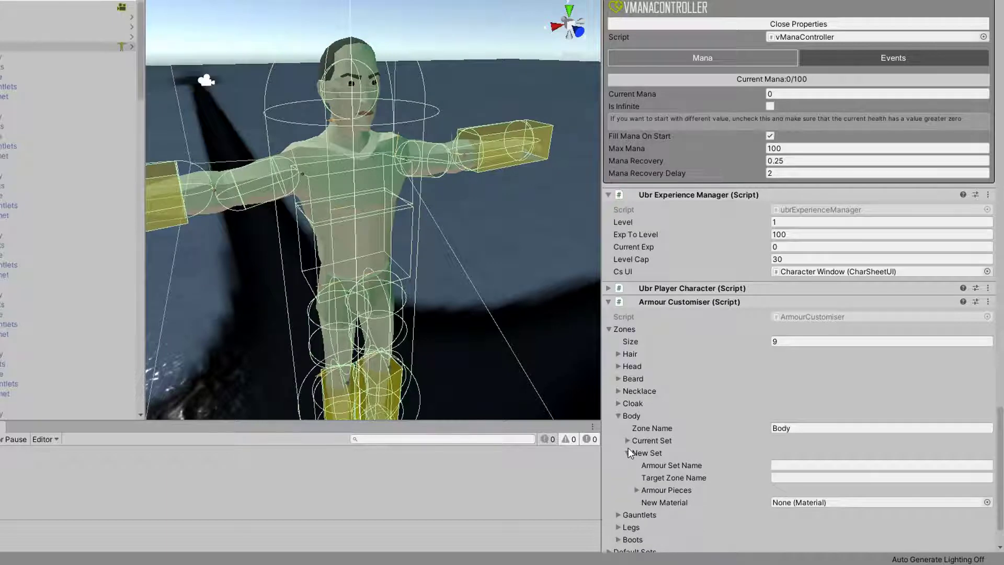
click(628, 454)
click(807, 428)
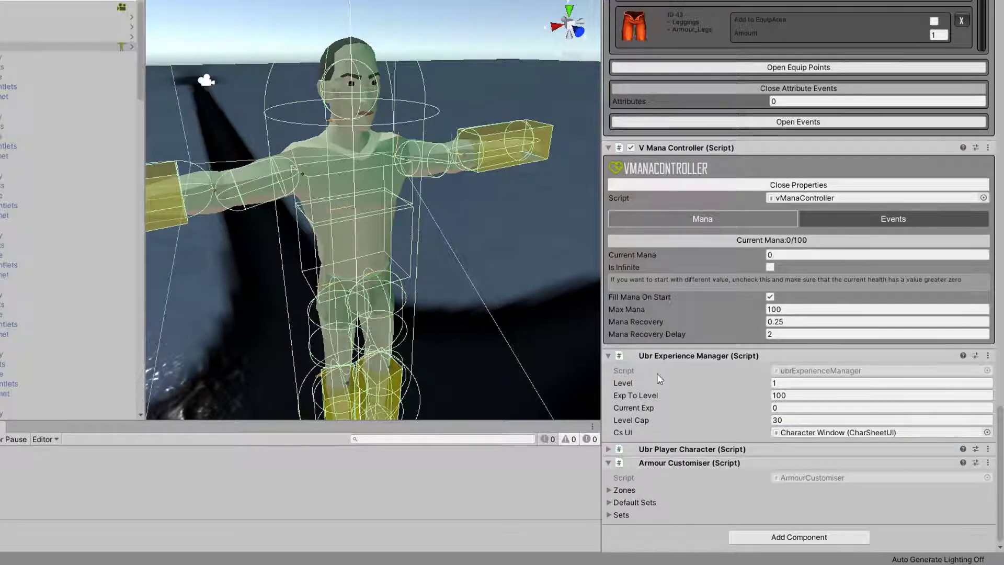
Step: Examine the DefaultBody entry in Default Sets, checking its set name, target zone name and armour pieces
click(610, 501)
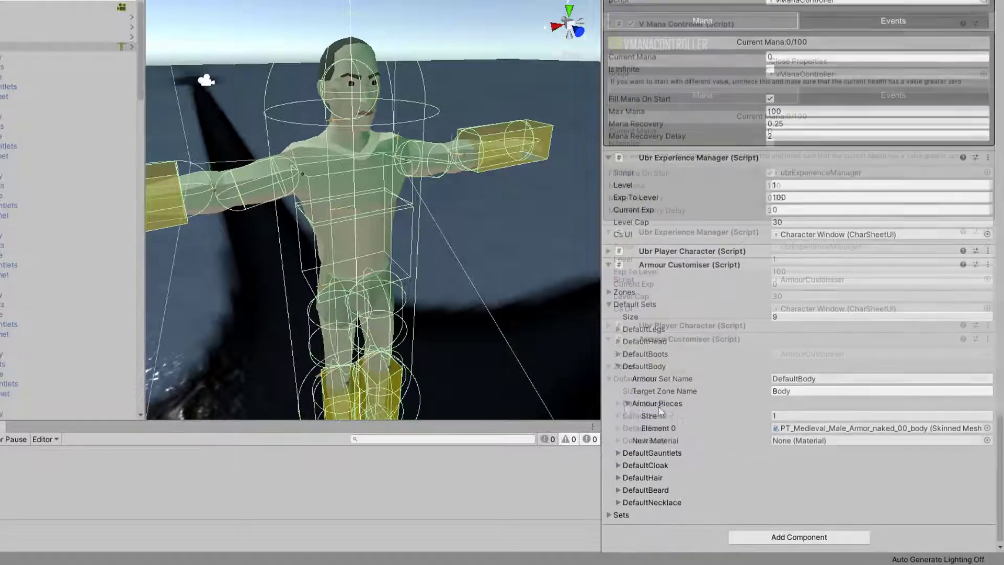
click(627, 403)
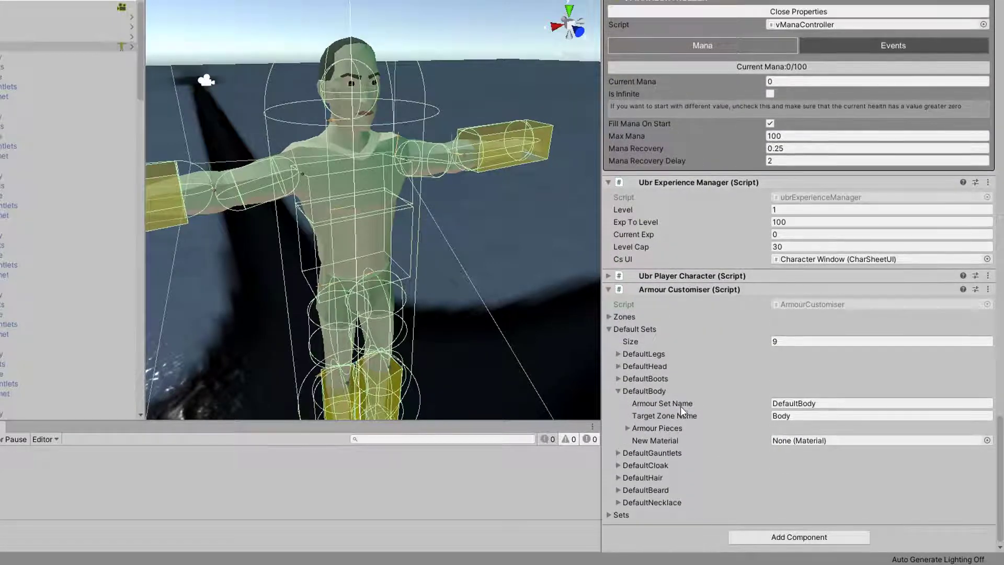
click(633, 428)
scroll(641, 434, down, 1)
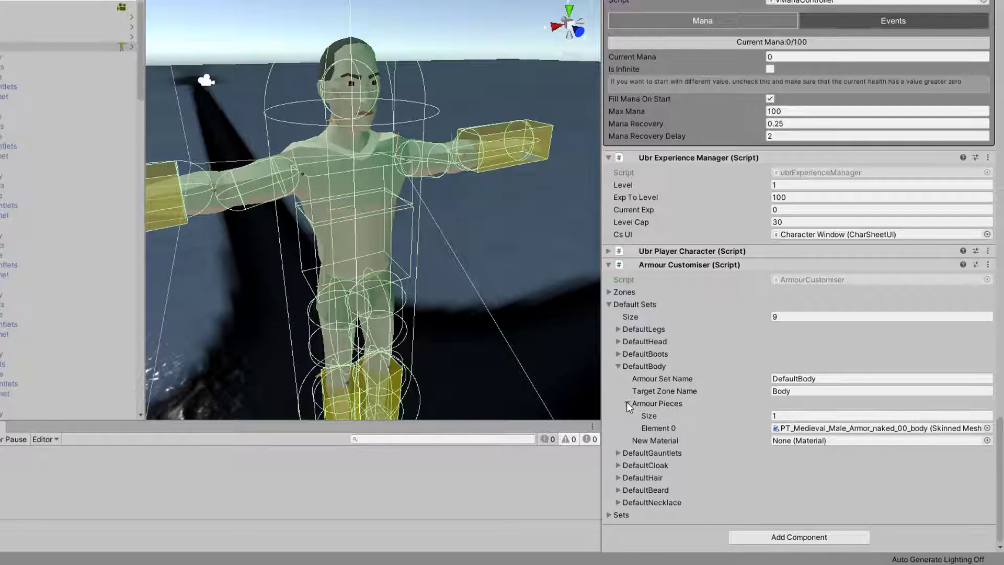
click(634, 367)
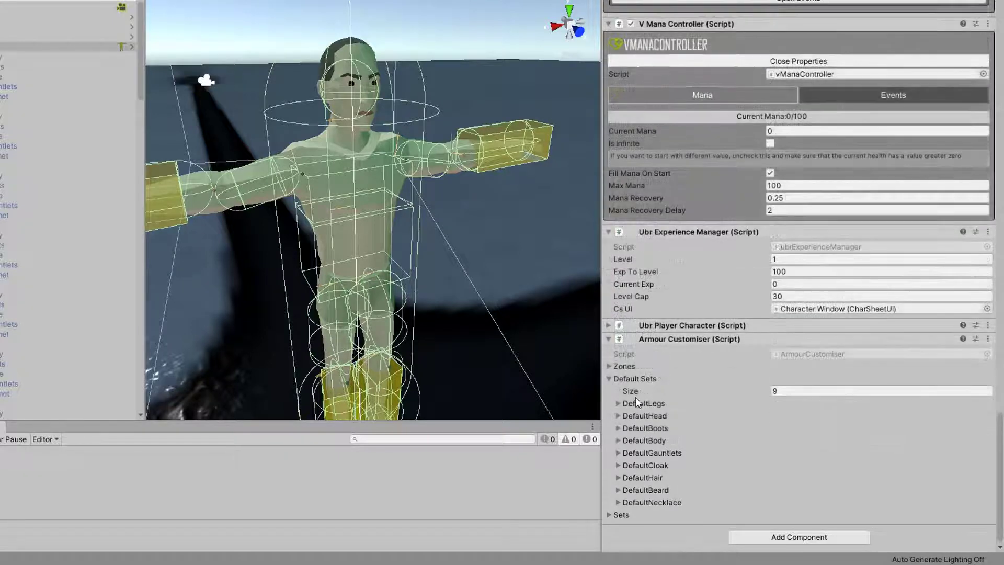
click(618, 440)
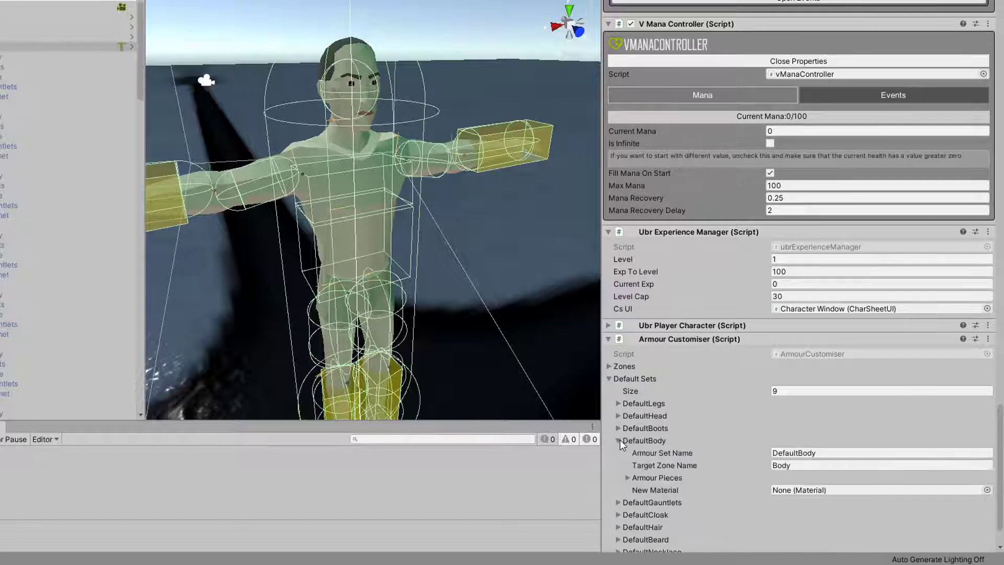
scroll(638, 454, down, 3)
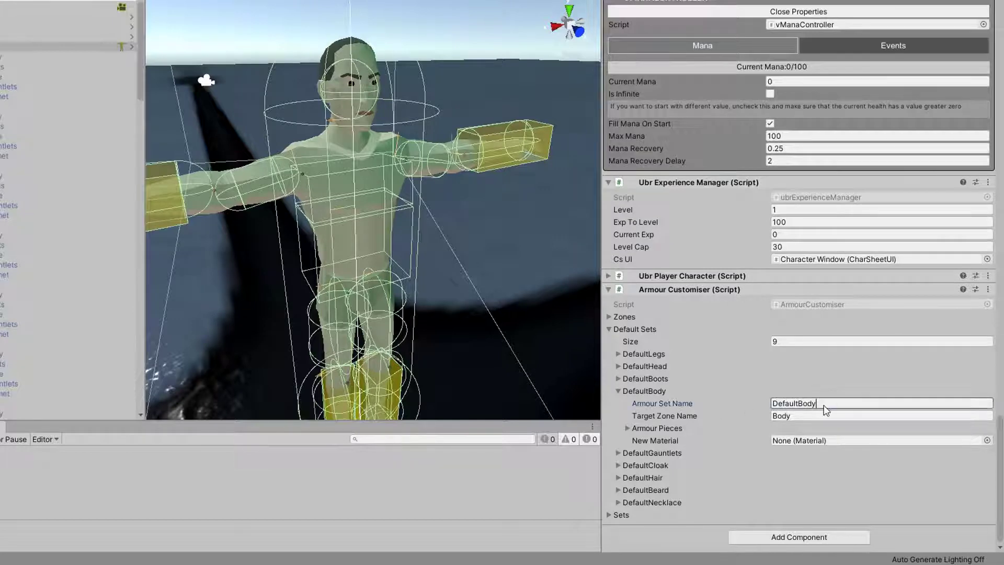
click(824, 404)
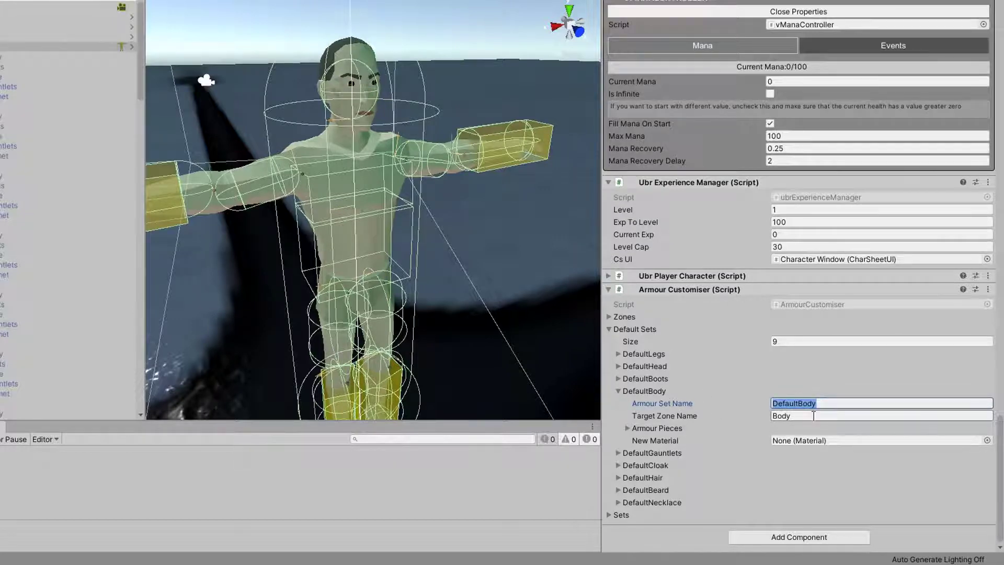
click(801, 415)
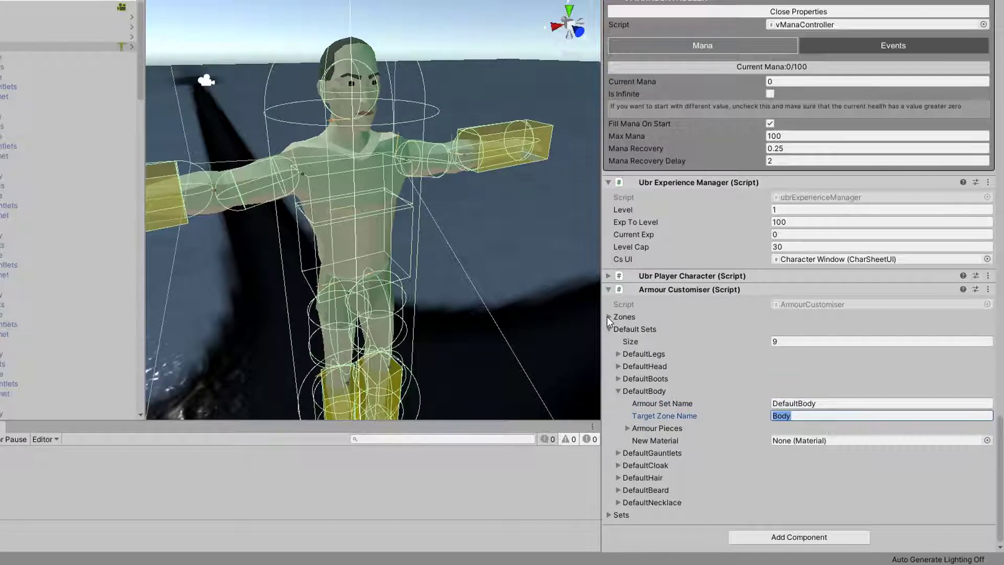
click(608, 316)
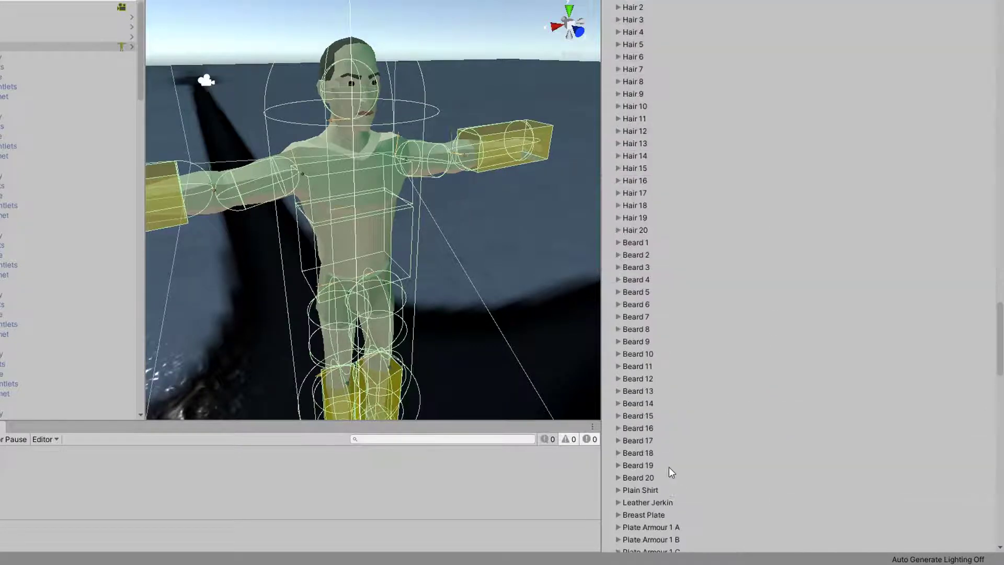
Step: Look through the Armour Customiser's Sets list and examine the Leggings set's name, target zone, armour piece and material fields
scroll(669, 467, up, 12)
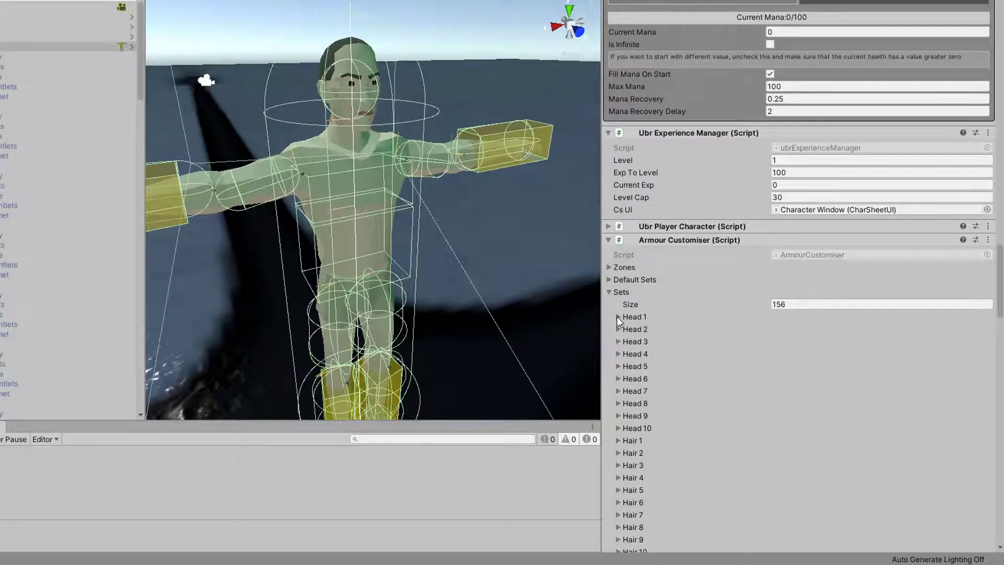
scroll(617, 316, down, 15)
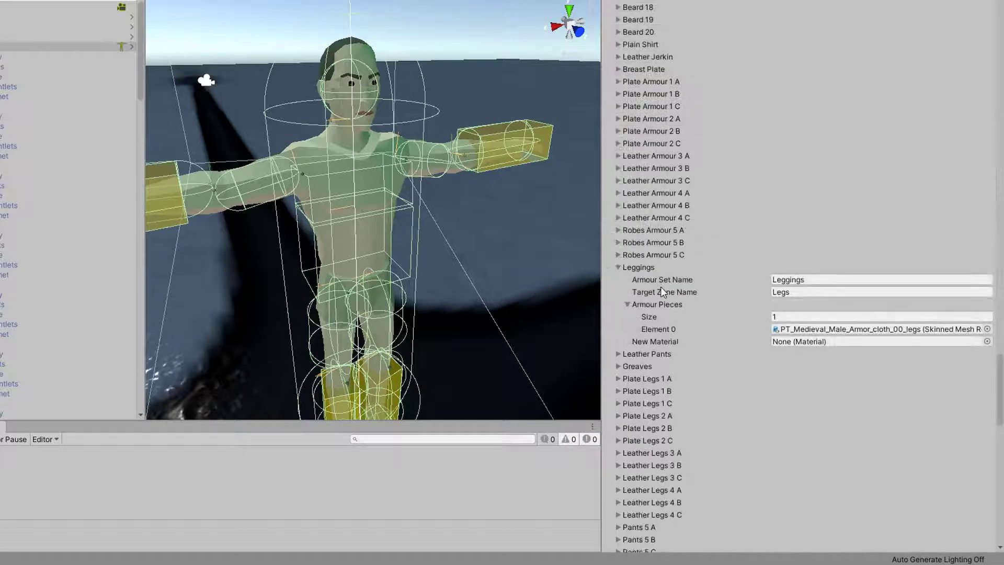
scroll(660, 289, down, 3)
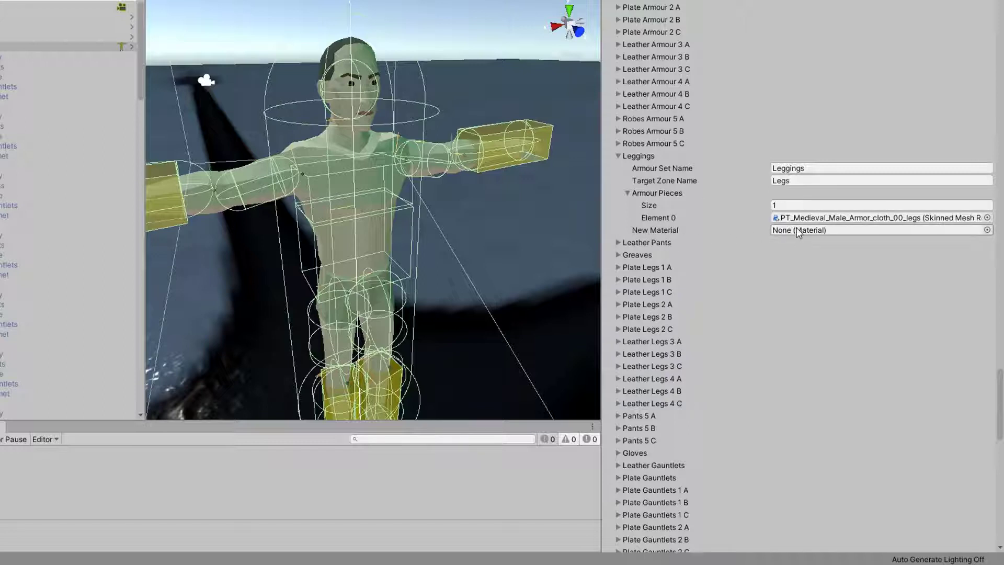
click(655, 172)
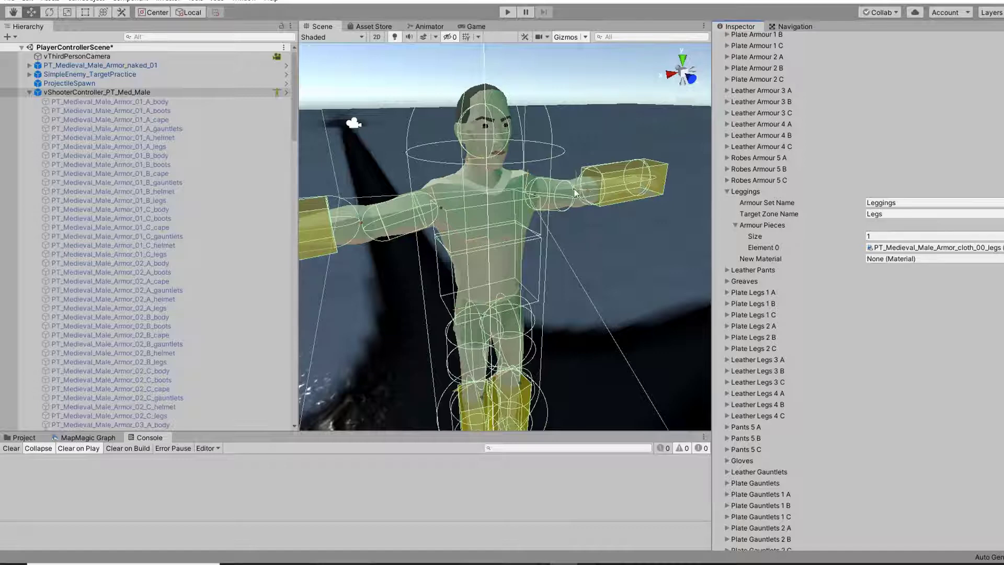
Step: Assign the legs mesh from the character's hierarchy to Element 0 of the Leggings set's armour pieces
scroll(152, 237, down, 15)
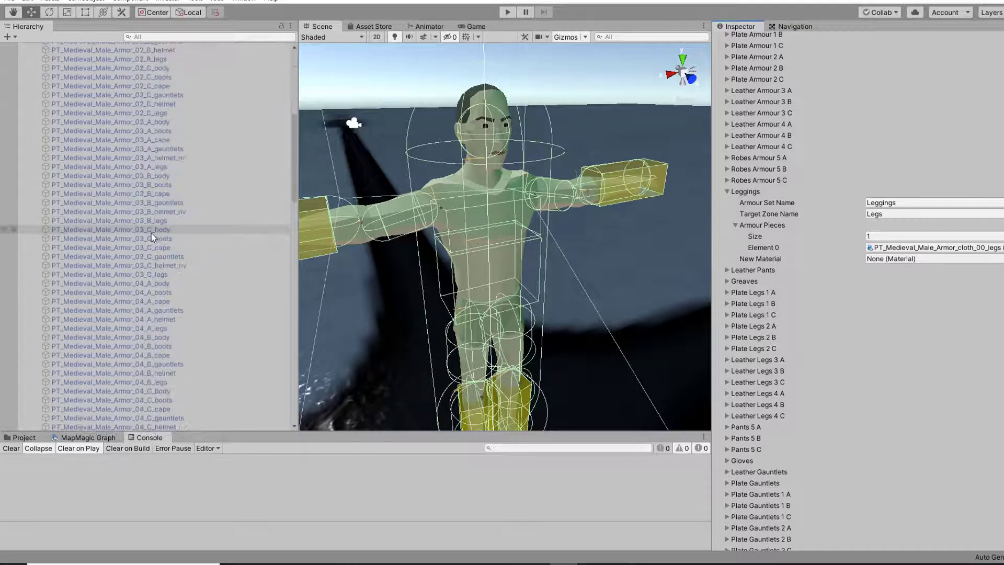
scroll(151, 236, down, 7)
drag(146, 233, 899, 251)
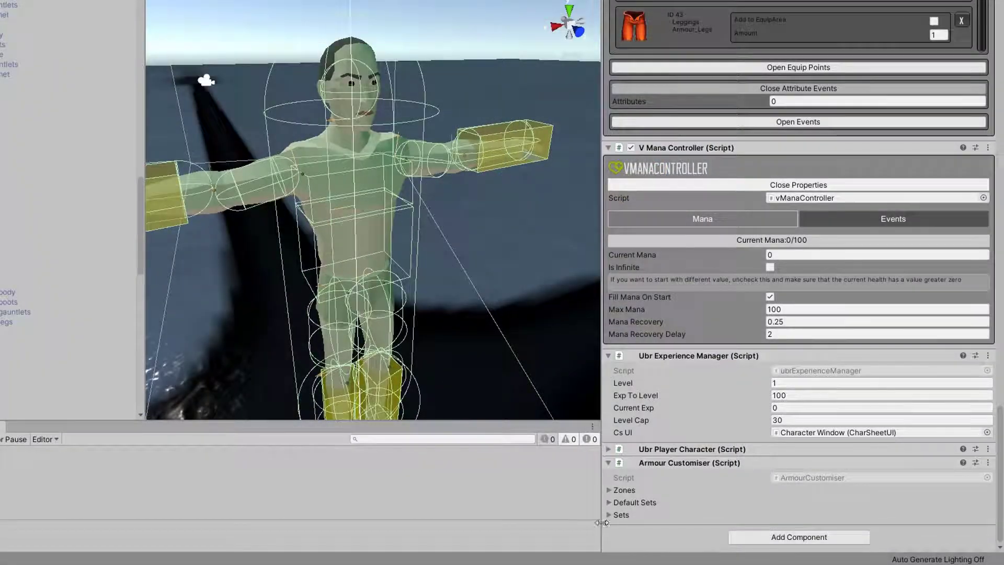
Step: Review the start of the Armour Customiser's Sets list and collapse it
click(608, 515)
scroll(606, 513, down, 4)
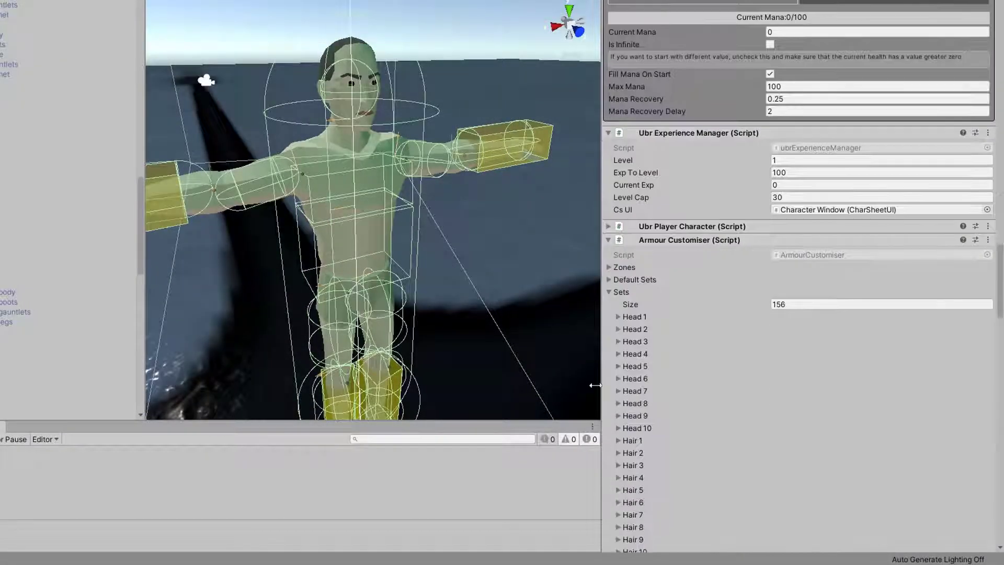
click(610, 292)
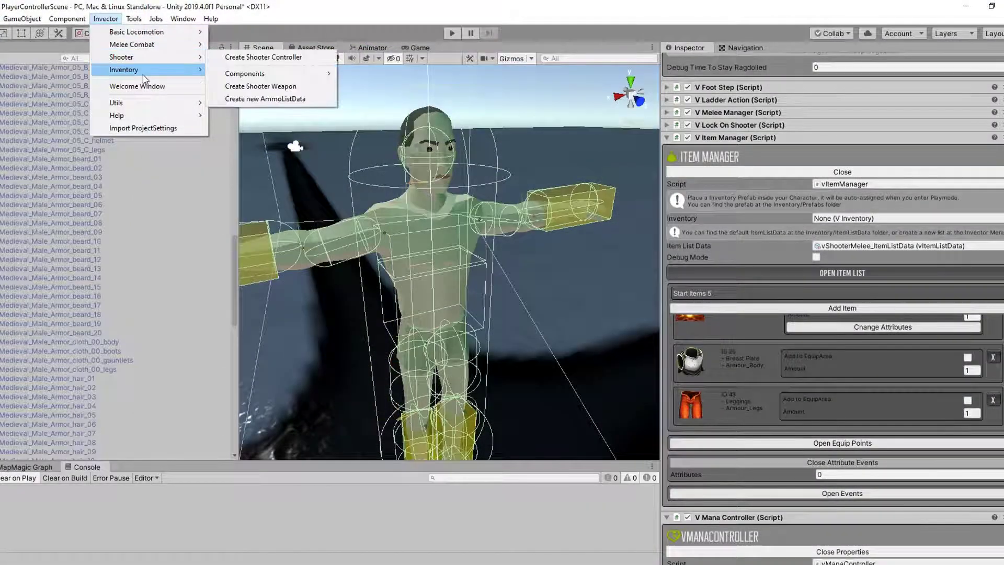
Step: Open the ItemEnums Editor from the Invector inventory tools
mouse_move(144, 79)
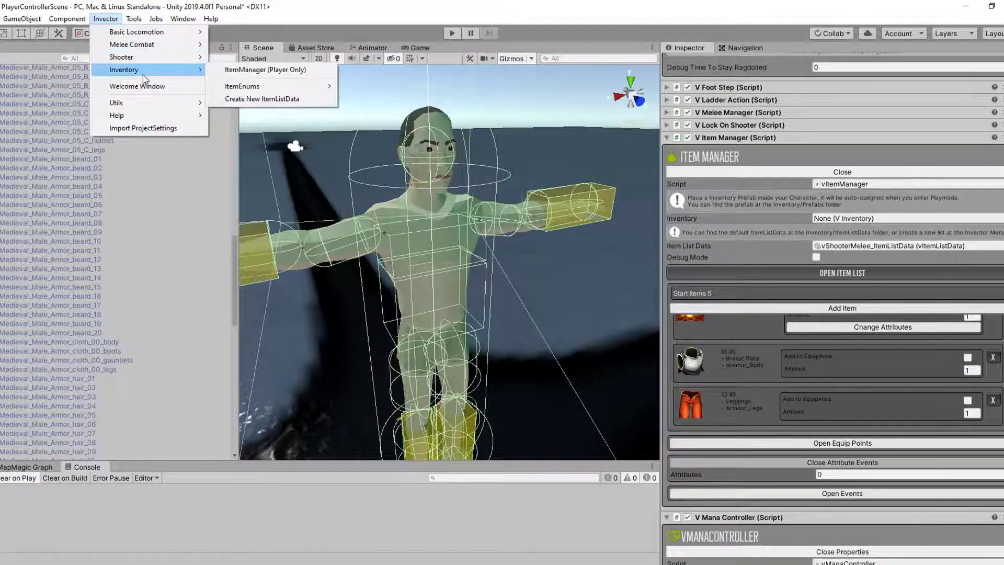
mouse_move(292, 87)
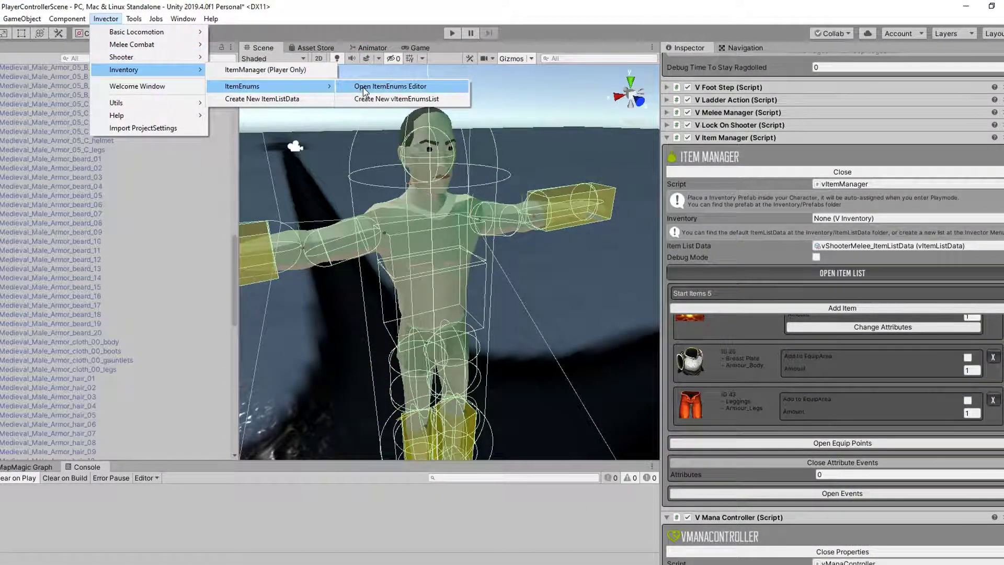
click(364, 91)
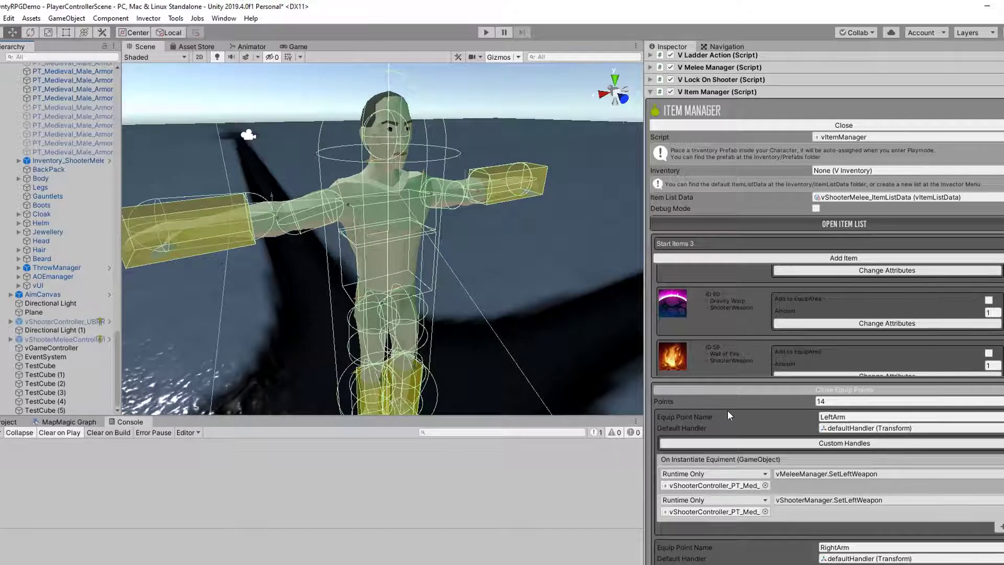
Step: Review the Item Manager's equip points and their default handlers, including the BackPack handler object
scroll(730, 406, down, 10)
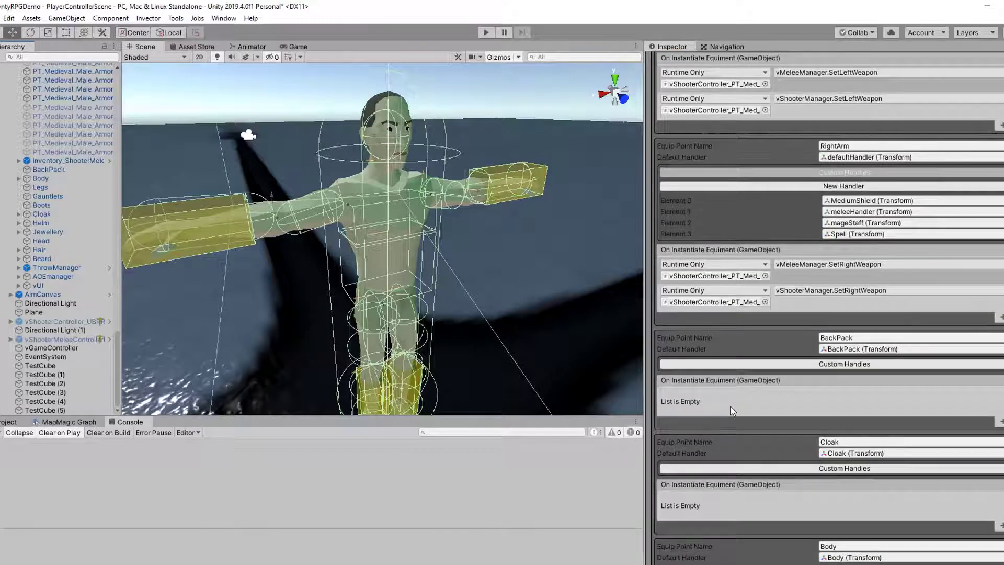
click(76, 172)
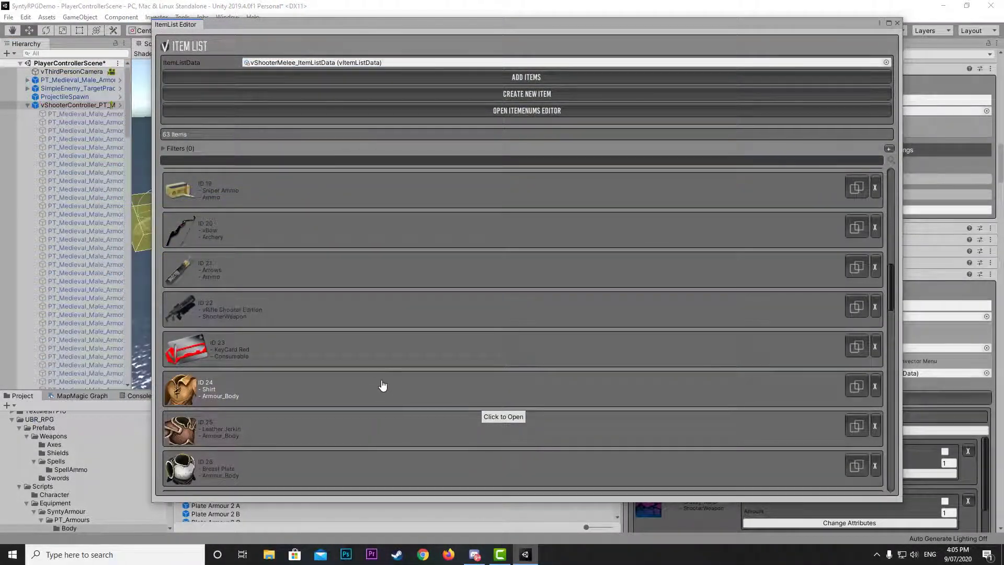
Step: Expand the Shirt item in the item list and check the available item types, keeping Armour_Body
click(381, 391)
scroll(387, 358, down, 2)
scroll(388, 352, down, 1)
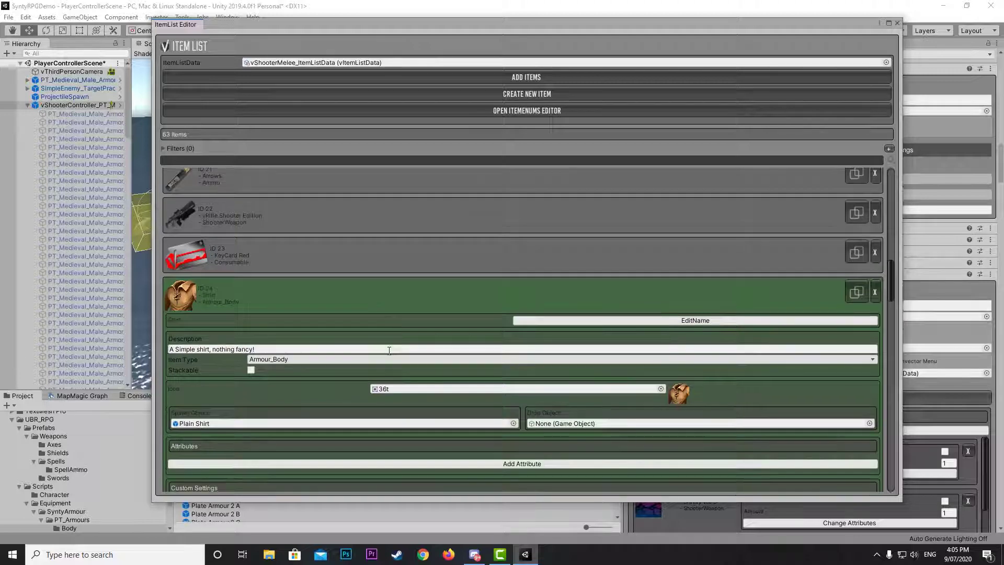
click(299, 362)
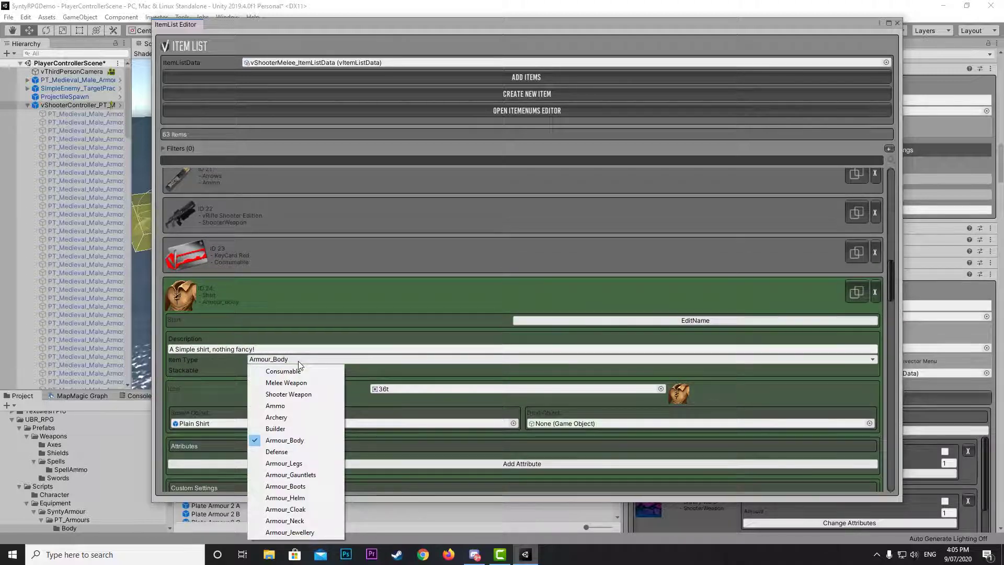
click(418, 360)
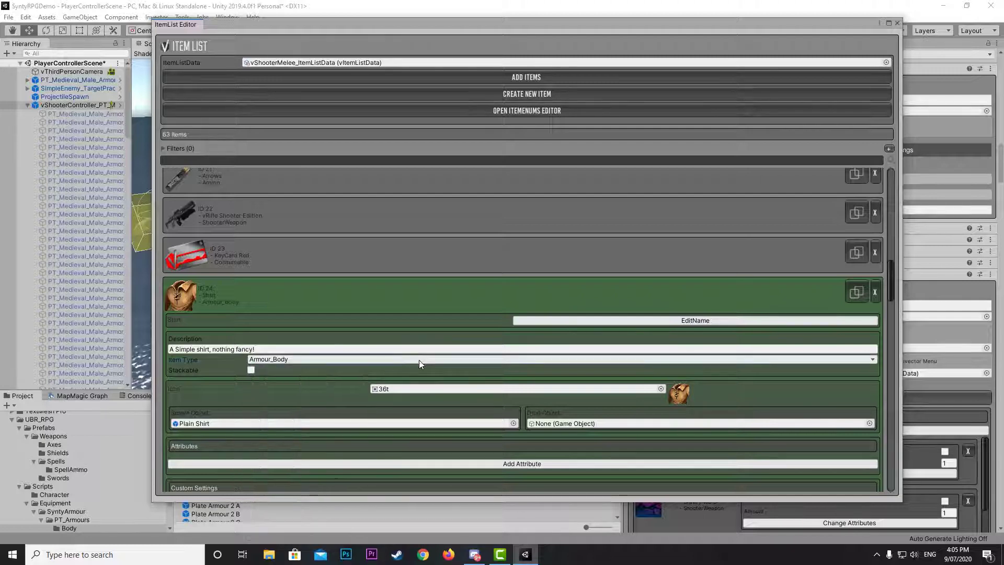
Step: Locate the Shirt item's Plain Shirt spawn prefab and review its Melee Equipment, Armour Item and Melee Weapon components
click(230, 424)
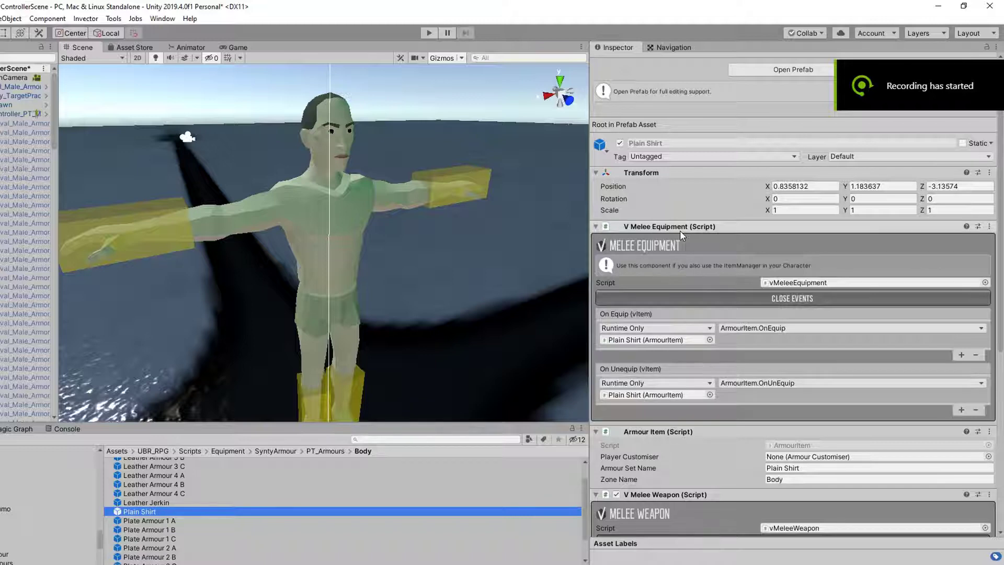
scroll(680, 230, down, 4)
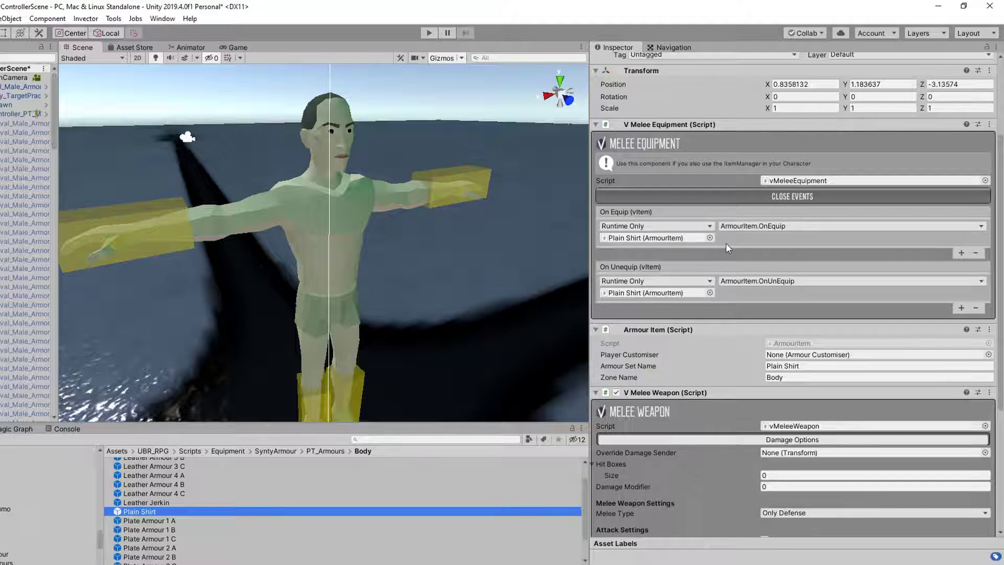
scroll(726, 243, down, 4)
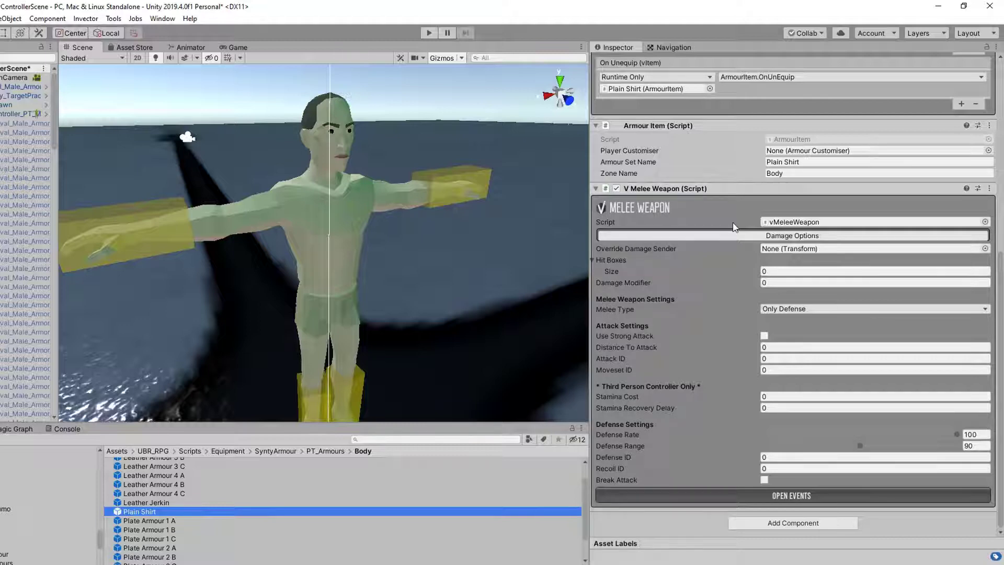
scroll(732, 222, up, 5)
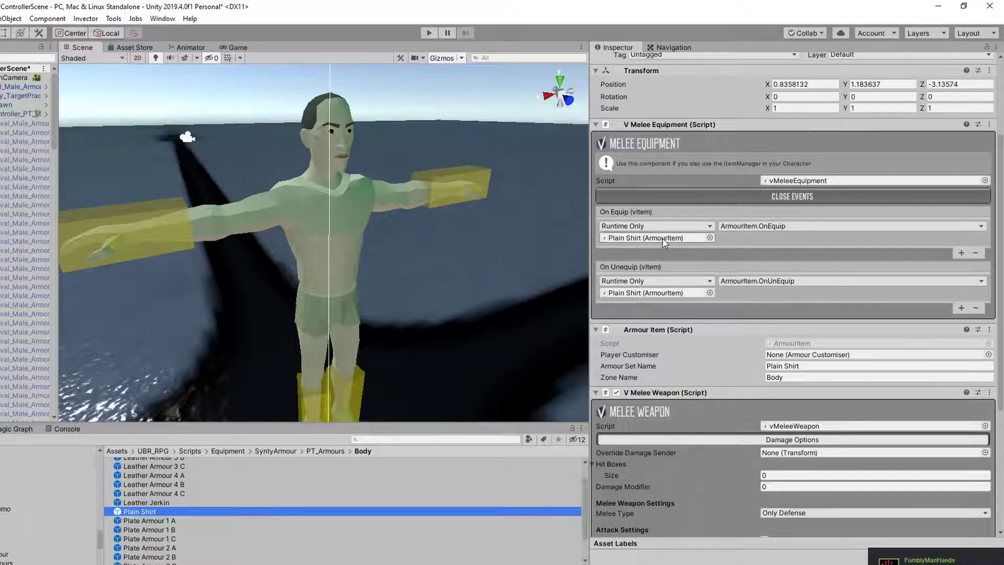
Step: Assign the Plain Shirt's Armour Item component to the On Equip event and set its function to ArmourItem.OnEquip
drag(664, 326, 663, 243)
click(772, 227)
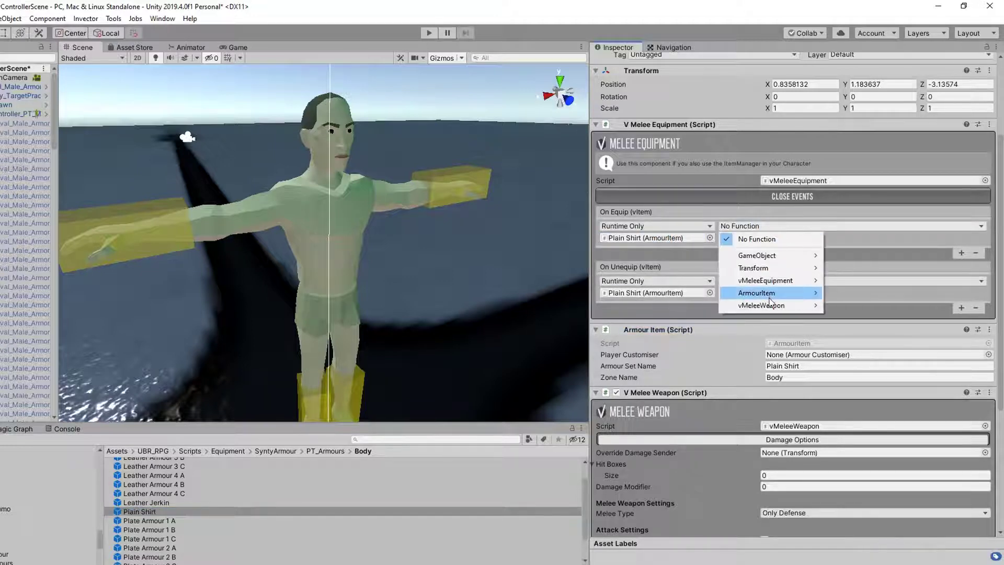
mouse_move(769, 301)
click(881, 399)
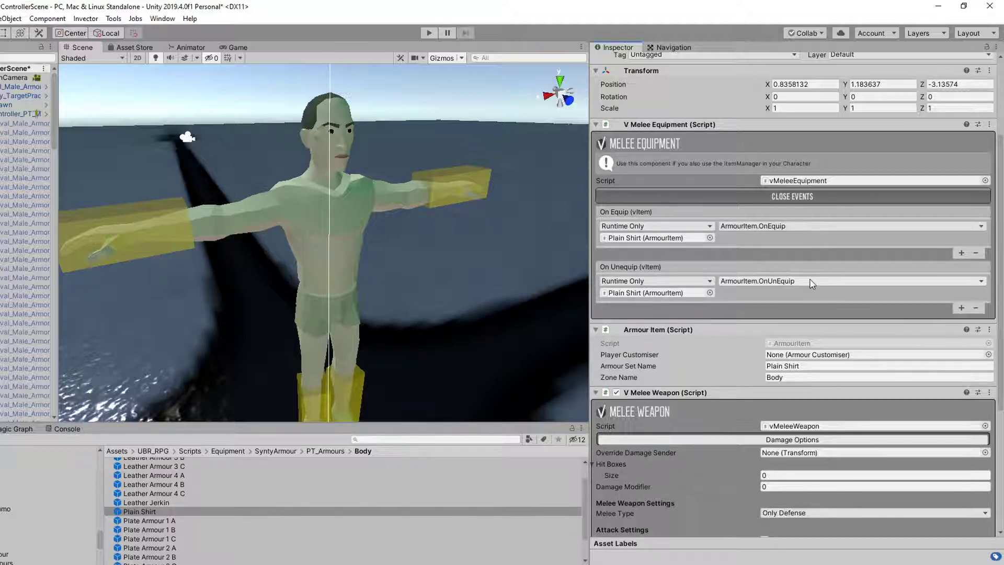
Step: Check the prefab's Armour Set Name against the Armour Customiser's set list and expand the Plain Shirt set there
scroll(678, 234, down, 5)
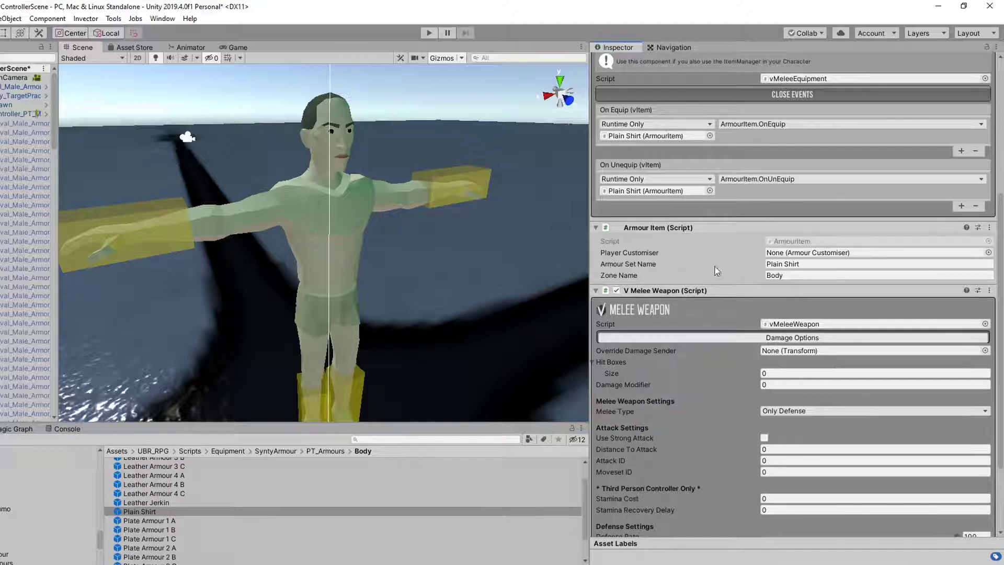
click(806, 264)
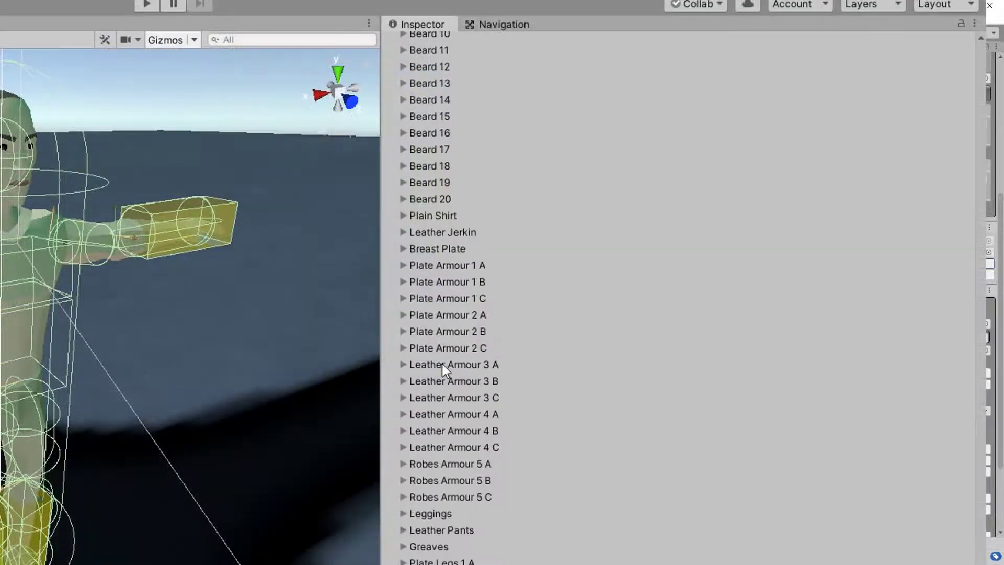
click(403, 215)
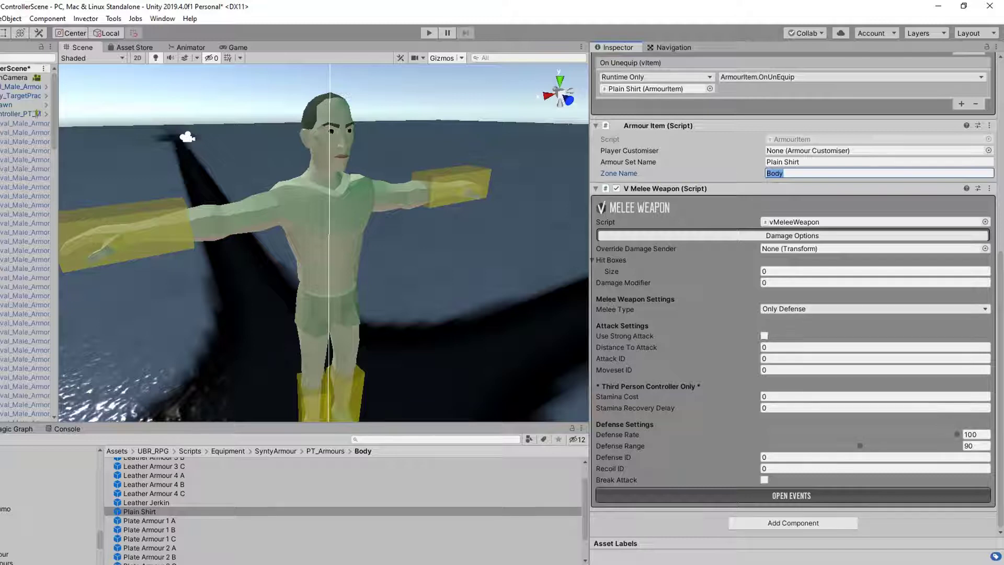
Step: Expand the Plain Shirt's Melee Weapon events to check them, and collapse them again
click(764, 495)
scroll(679, 450, down, 5)
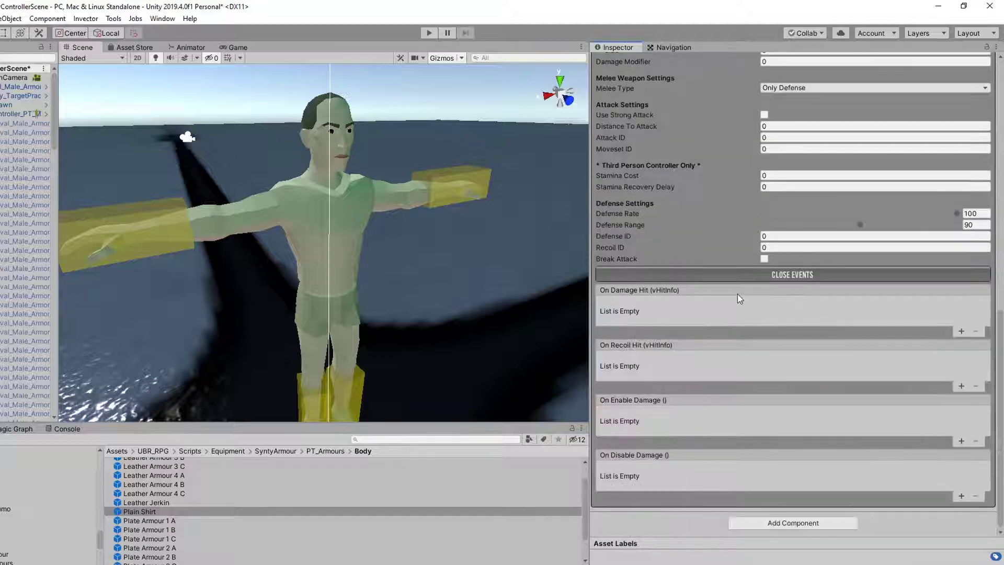
click(801, 274)
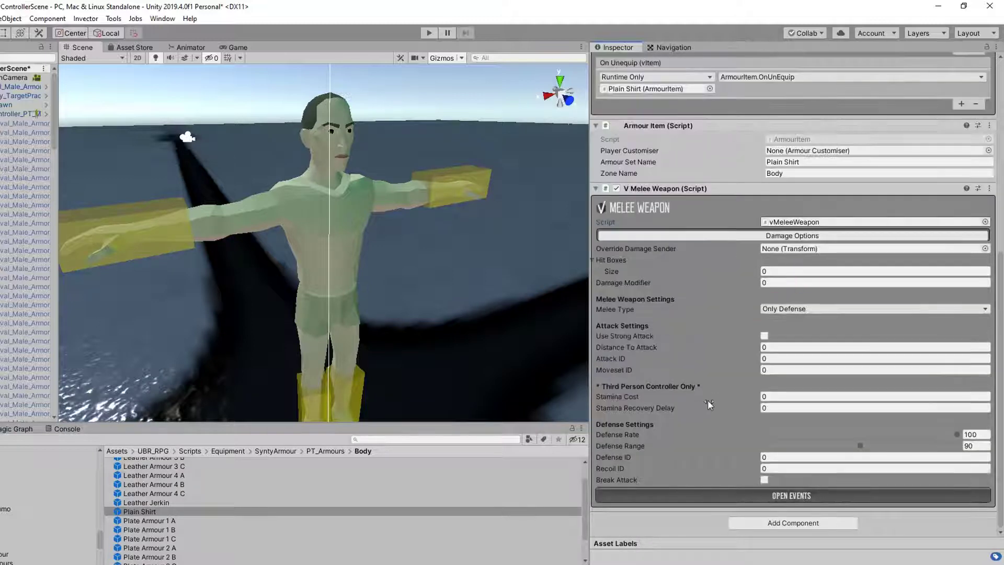
scroll(706, 401, up, 5)
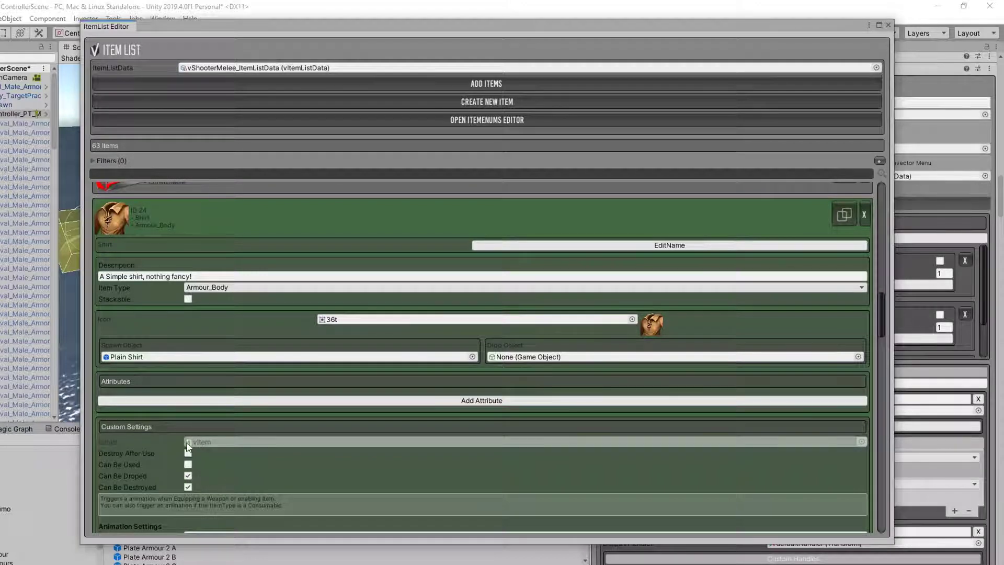
Step: Review the Shirt item's custom and animation settings in the item list, down to its custom equip point name
scroll(217, 464, down, 2)
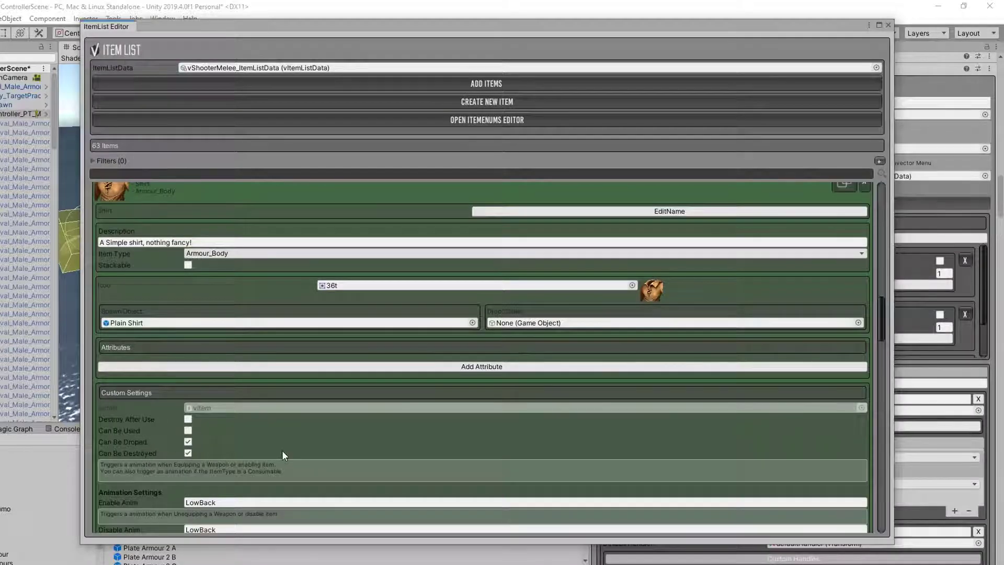
scroll(281, 450, down, 10)
click(228, 414)
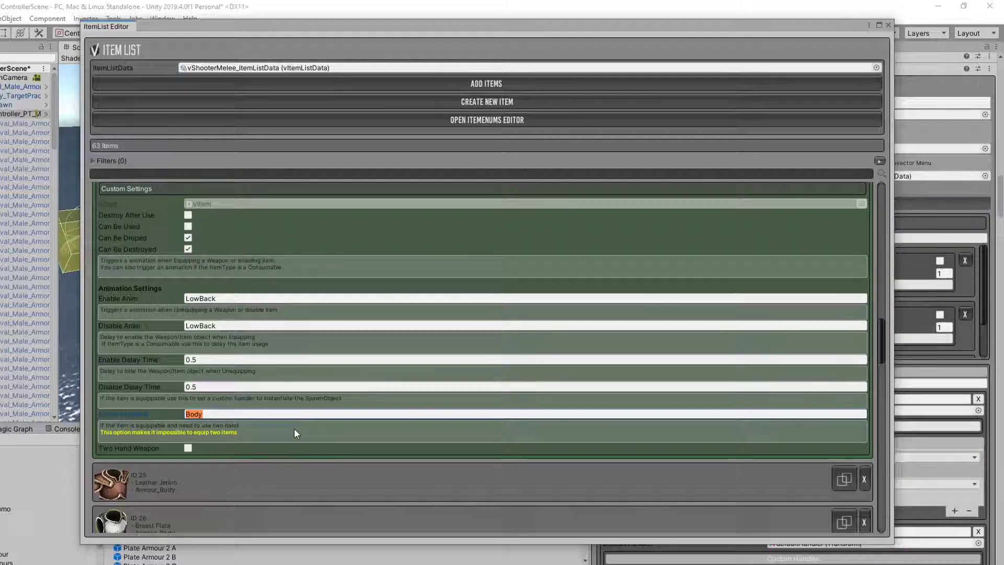
scroll(296, 433, up, 10)
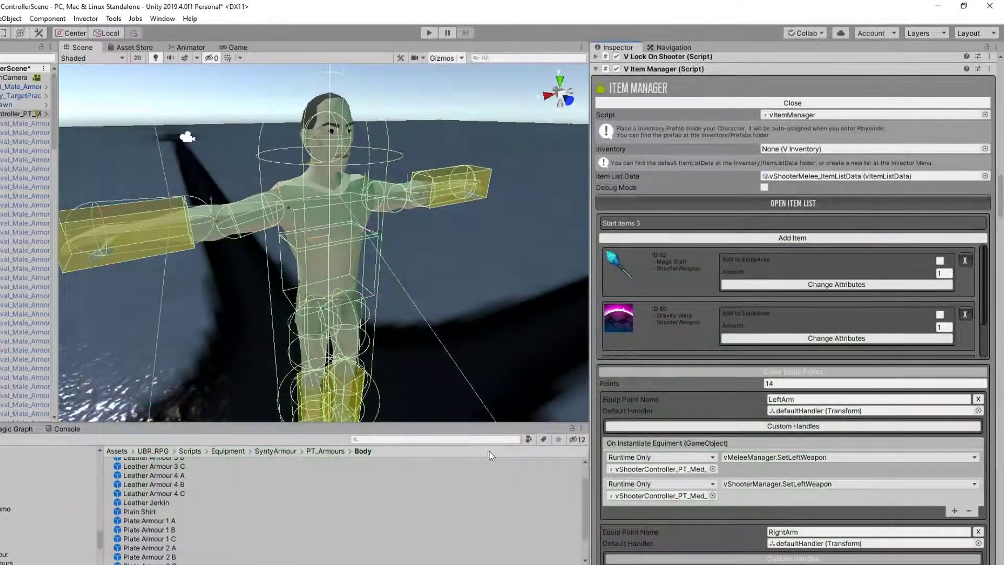